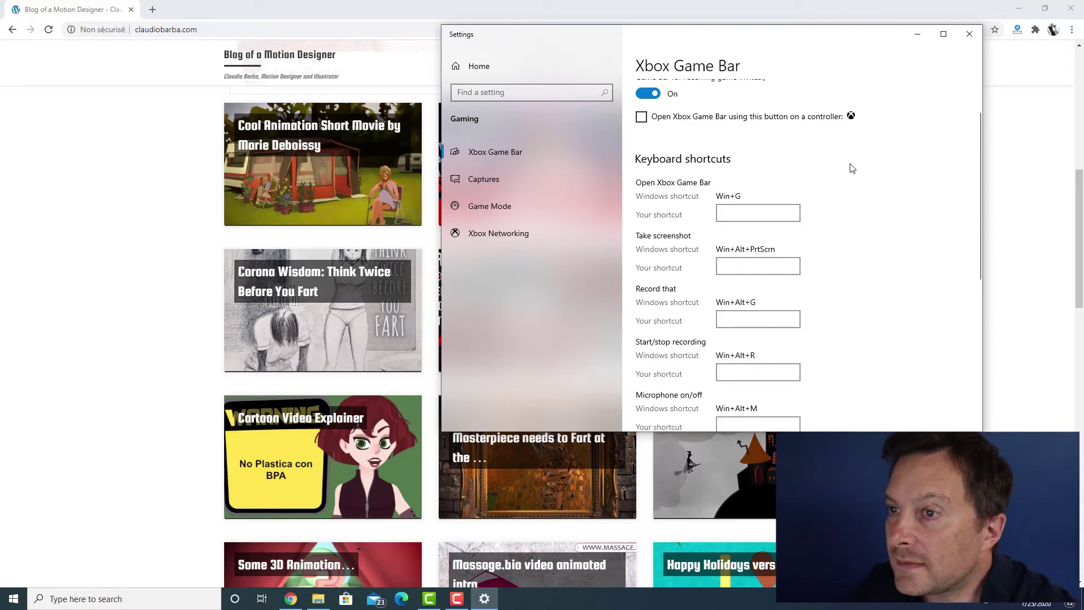
Examine the Captures settings for save folder, recording length, recorded audio and recorded video.
scroll(745, 141, up, 2)
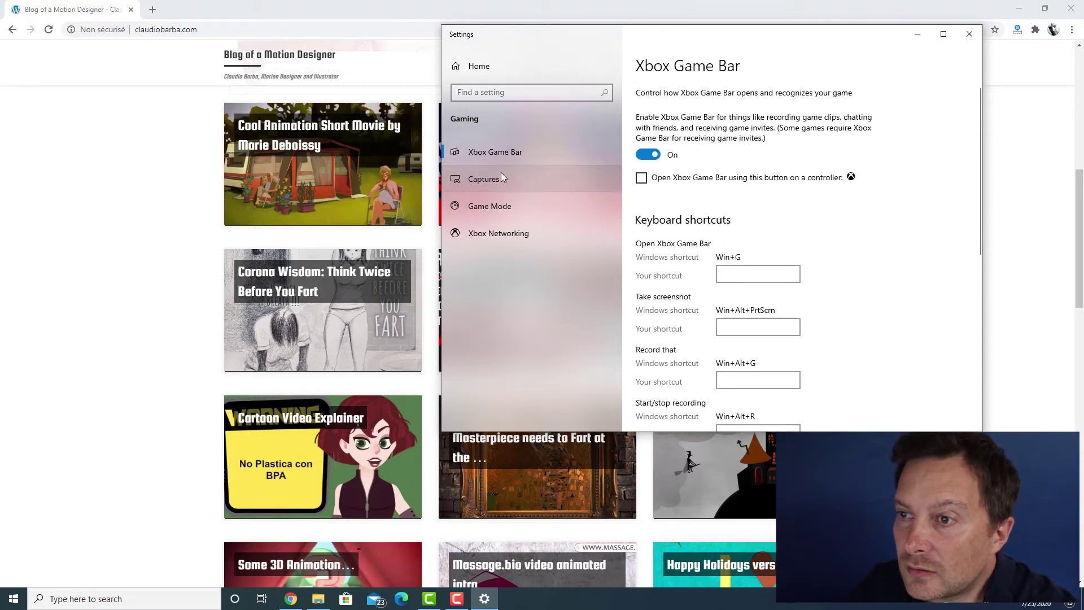
click(515, 179)
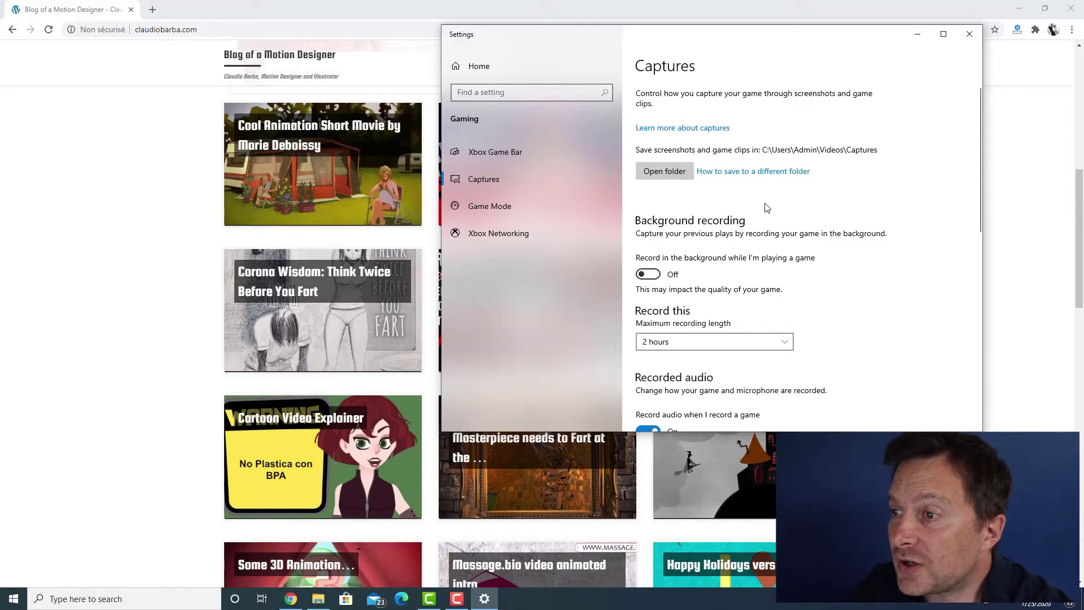
scroll(768, 208, down, 3)
scroll(770, 208, down, 1)
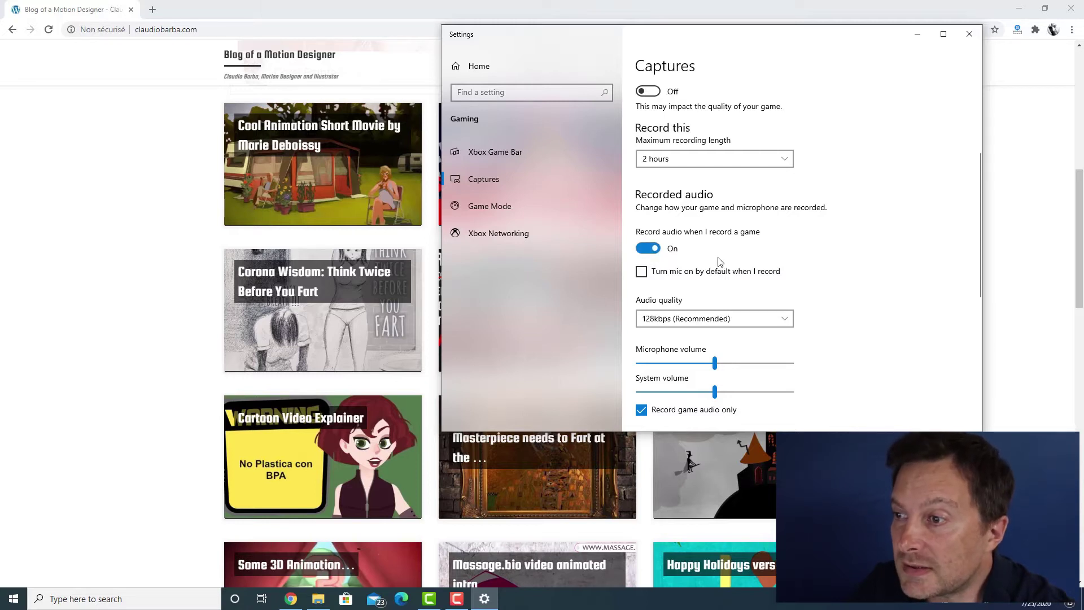
scroll(861, 257, down, 3)
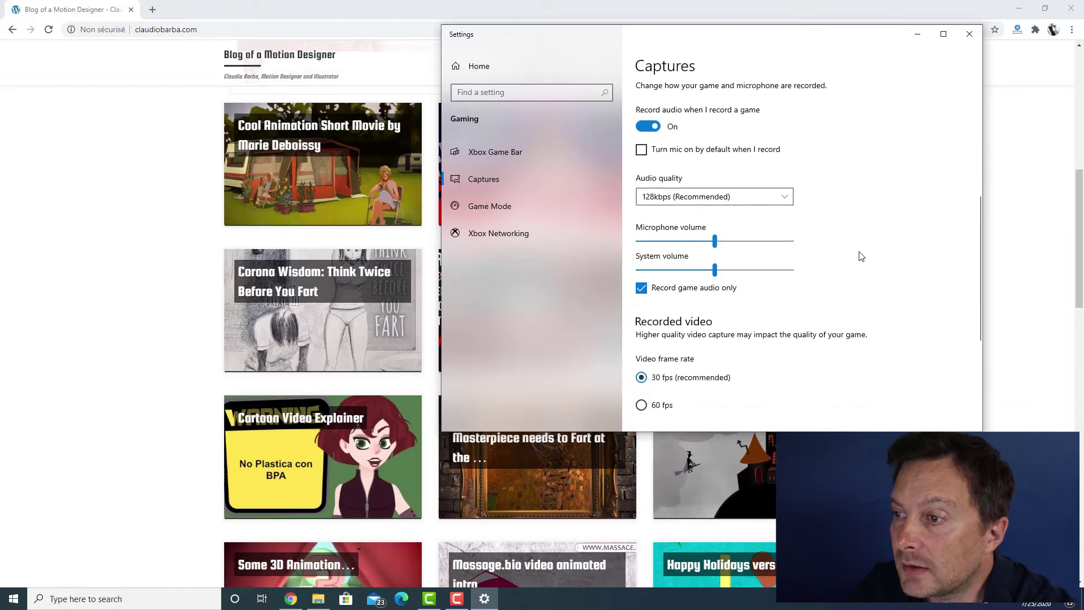
scroll(861, 257, down, 2)
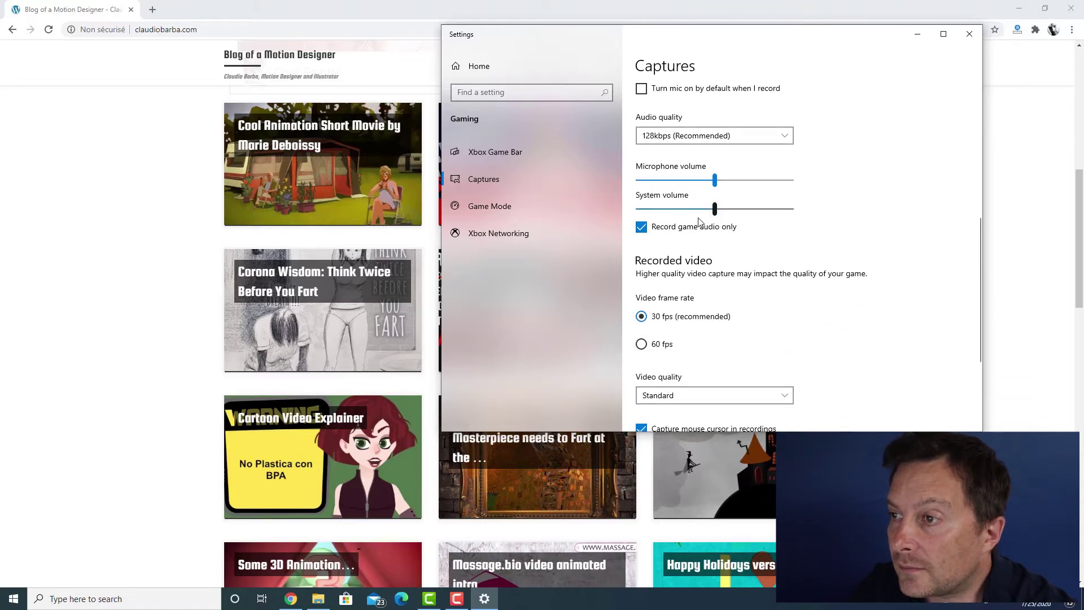
scroll(858, 248, down, 2)
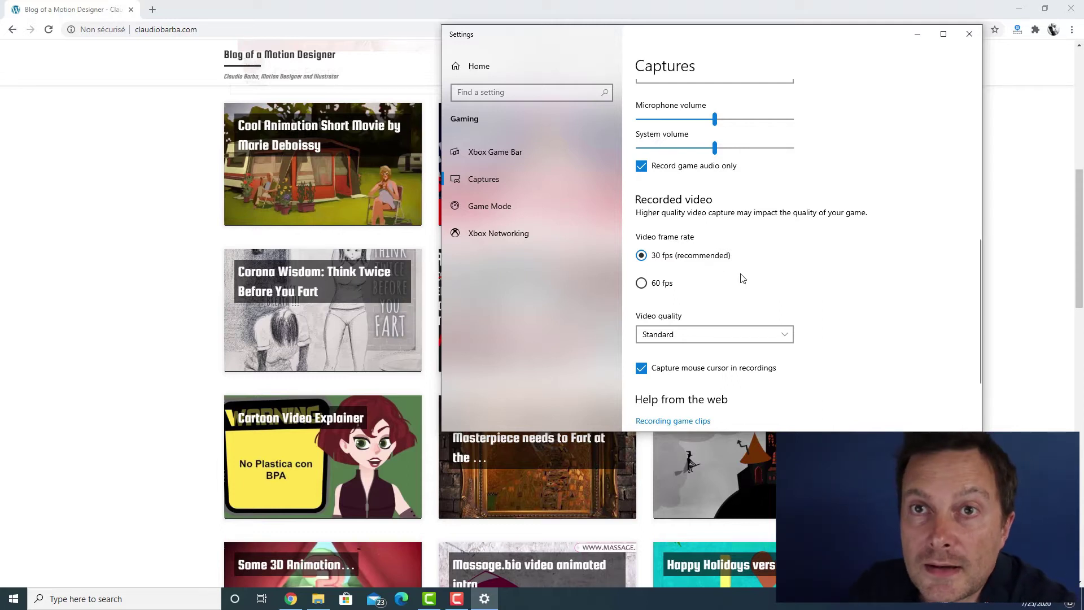
scroll(835, 315, down, 1)
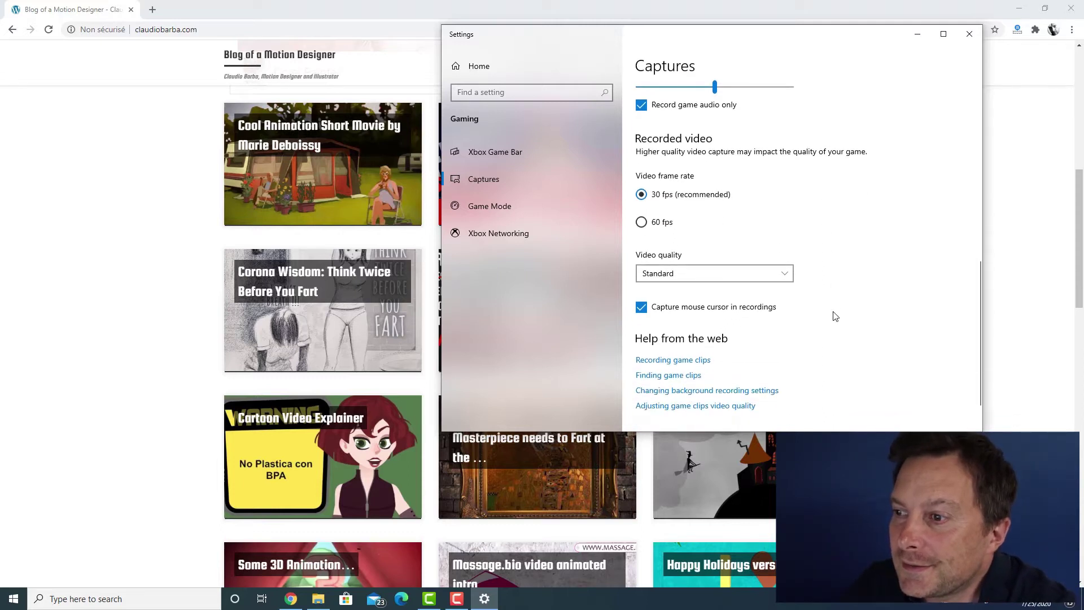
Keep the recorded video quality at Standard and close the Settings window.
click(726, 277)
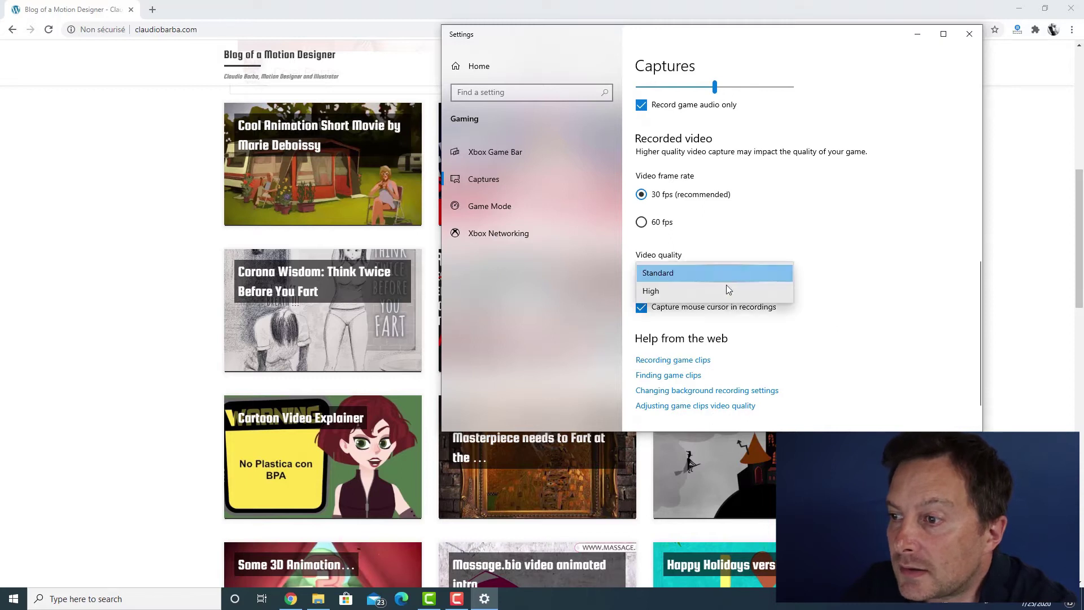
click(727, 272)
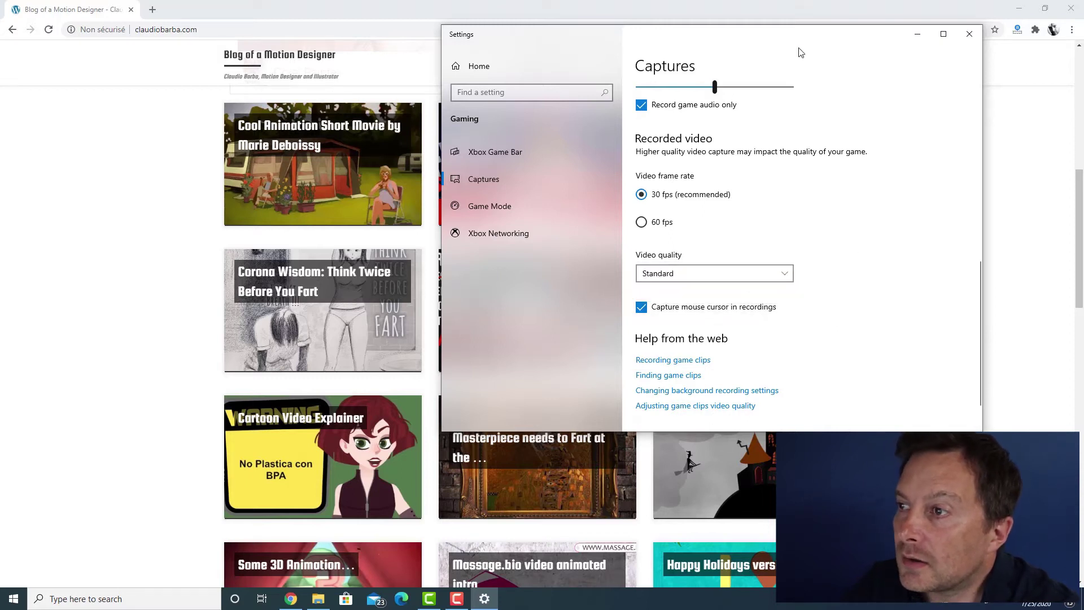
click(969, 34)
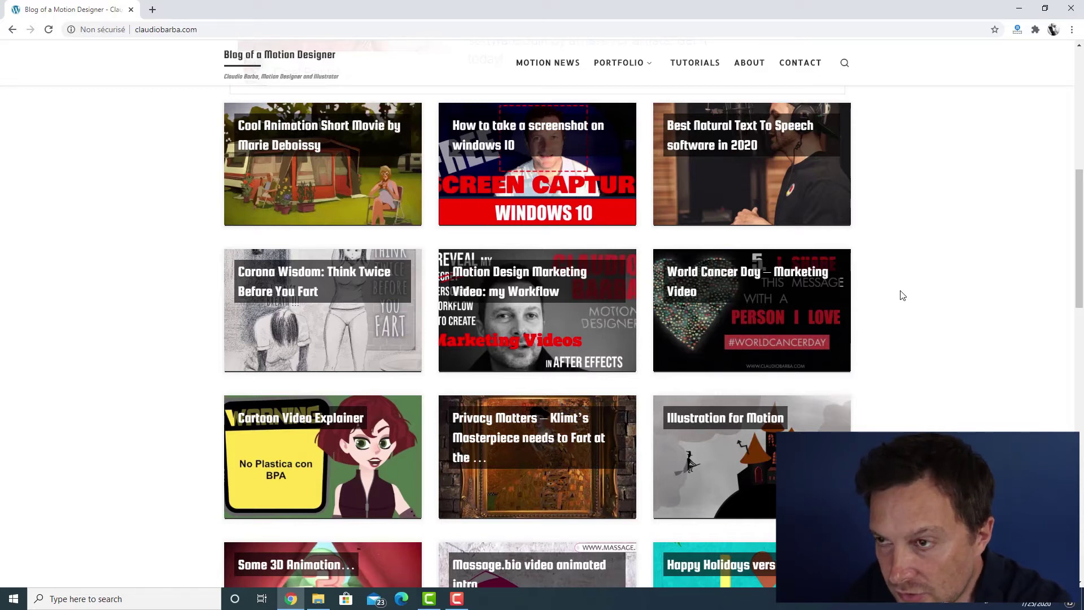
Open the Xbox Game Bar and look at the Audio widget's mix controls, closing that widget when done.
key(super+g)
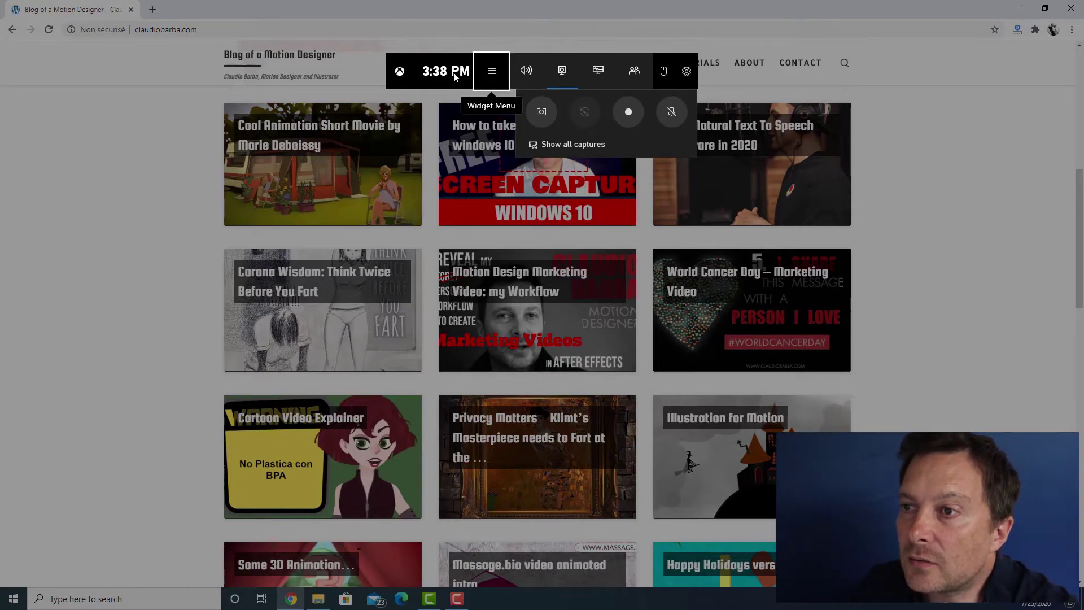
click(562, 70)
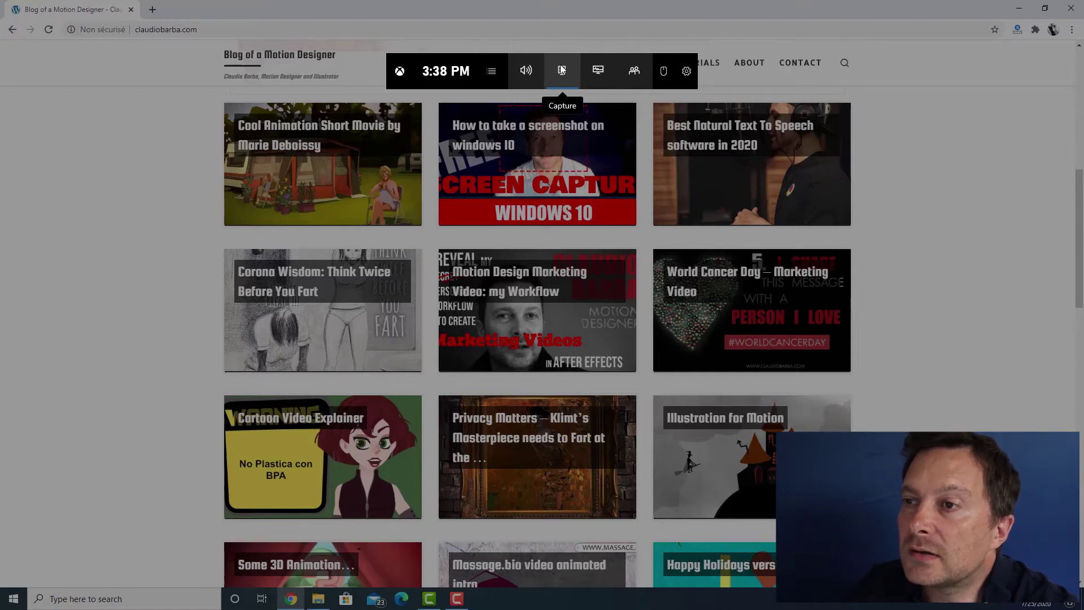
click(526, 71)
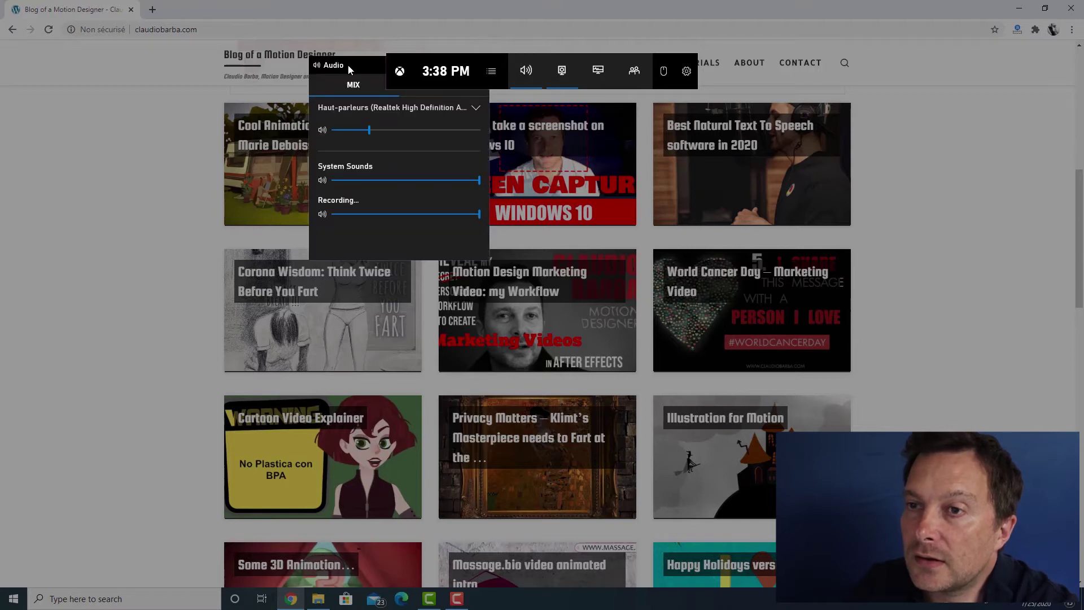
drag(346, 66, 321, 88)
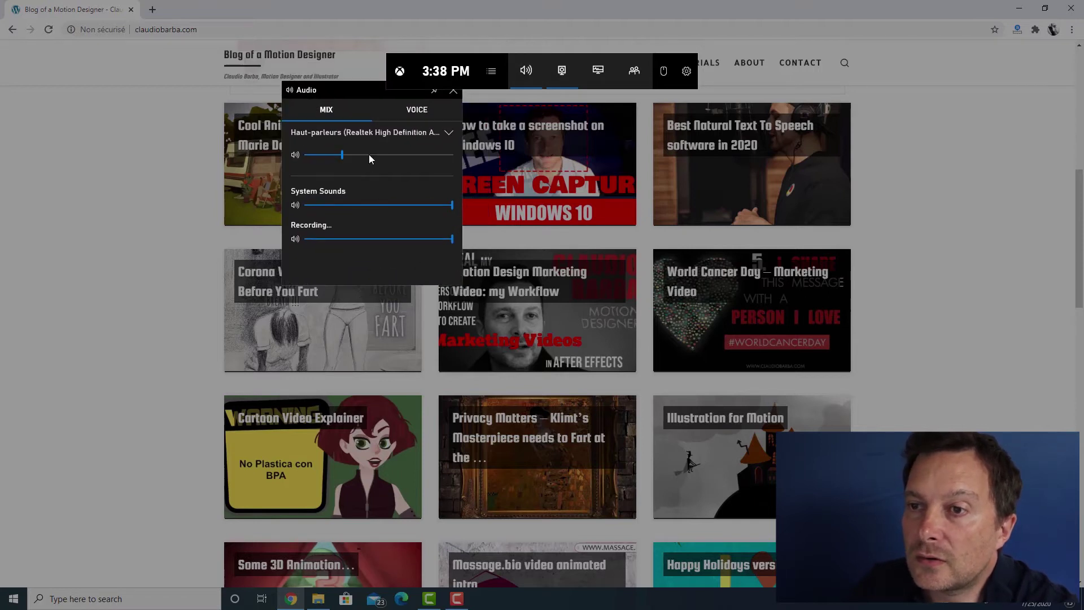
click(452, 93)
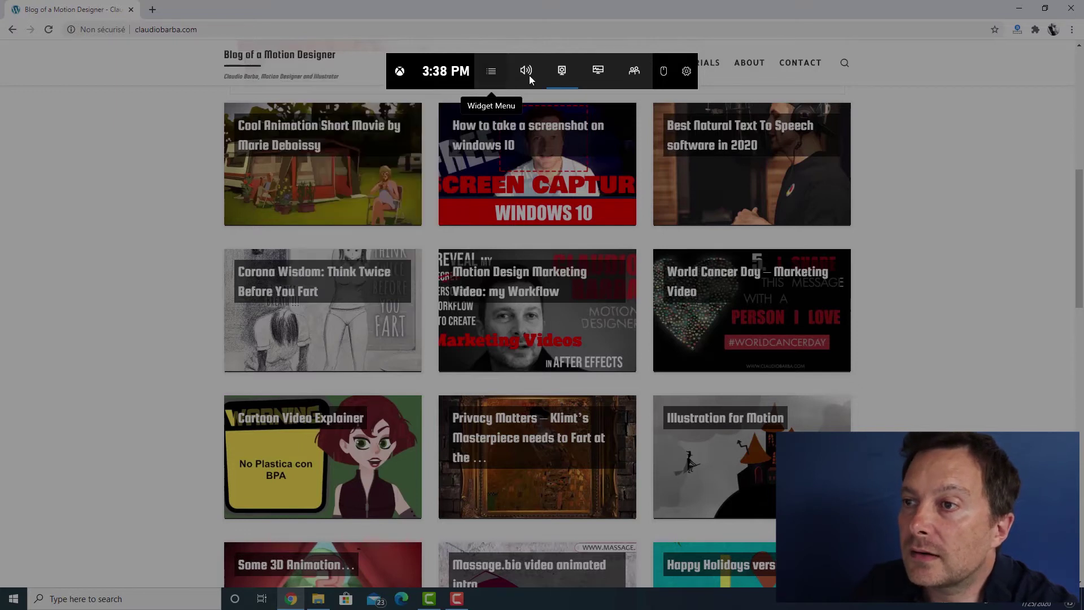
Check the CPU, GPU and RAM usage in the Game Bar's Performance widget, closing the widget when done.
click(598, 71)
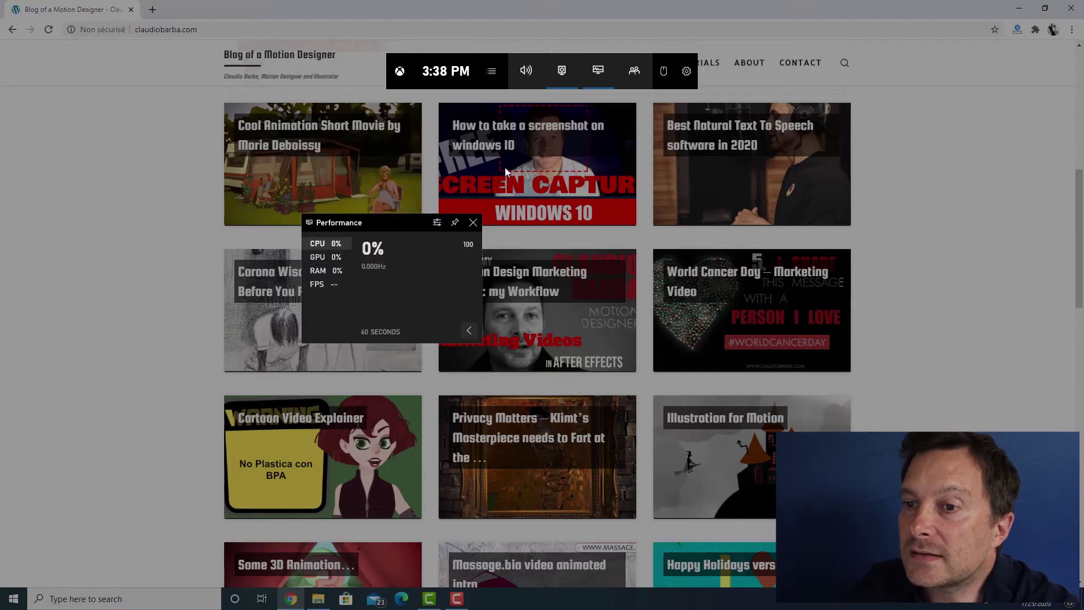
drag(365, 218, 365, 237)
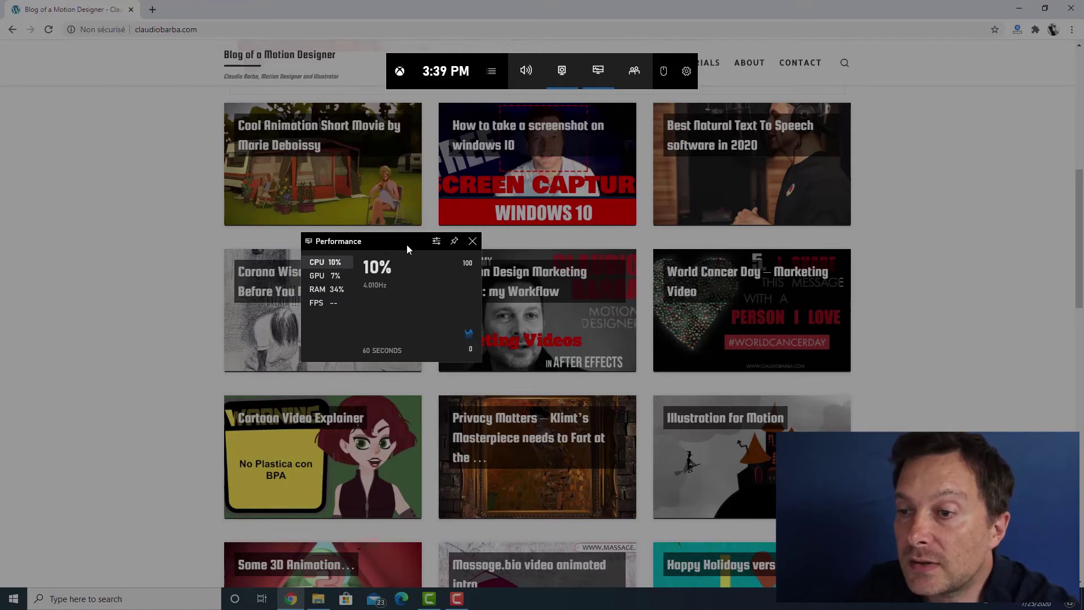
click(473, 241)
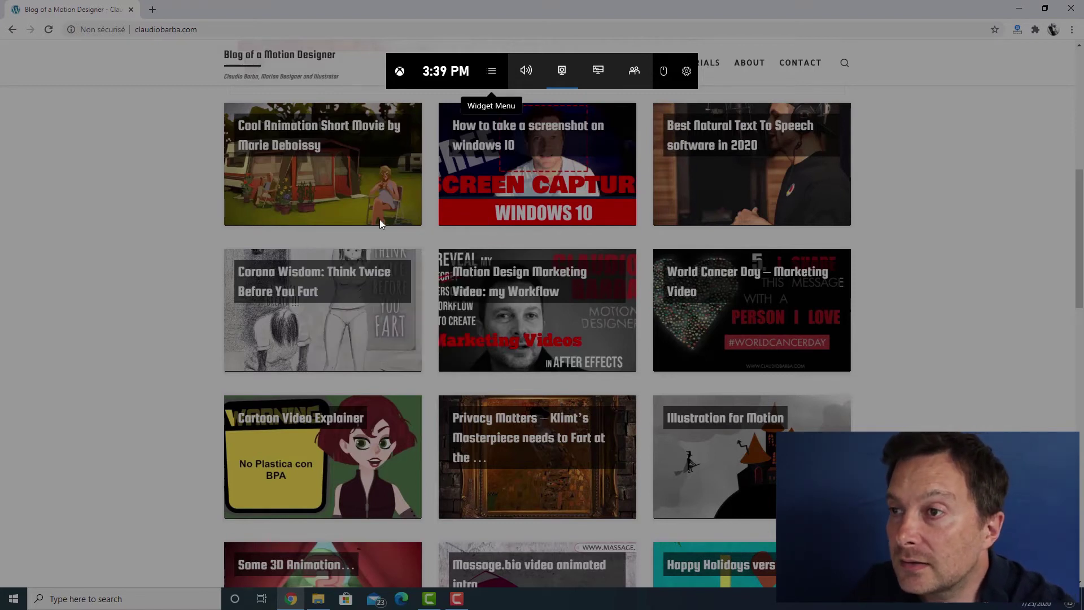
Start a screen recording of the browser from the Capture widget and reposition the recording status bar over the blog page.
click(560, 71)
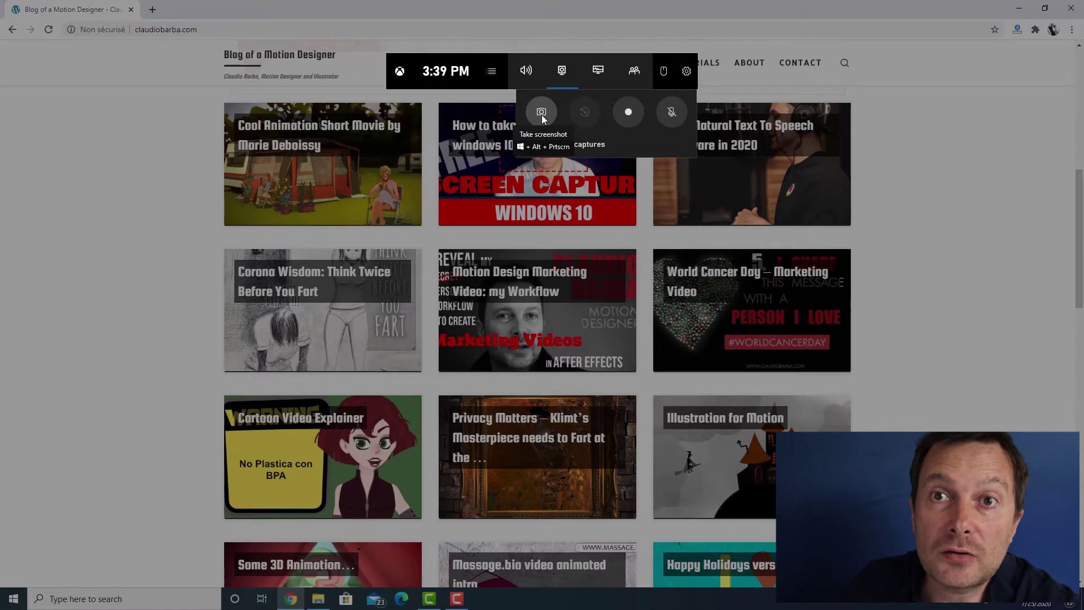
click(628, 110)
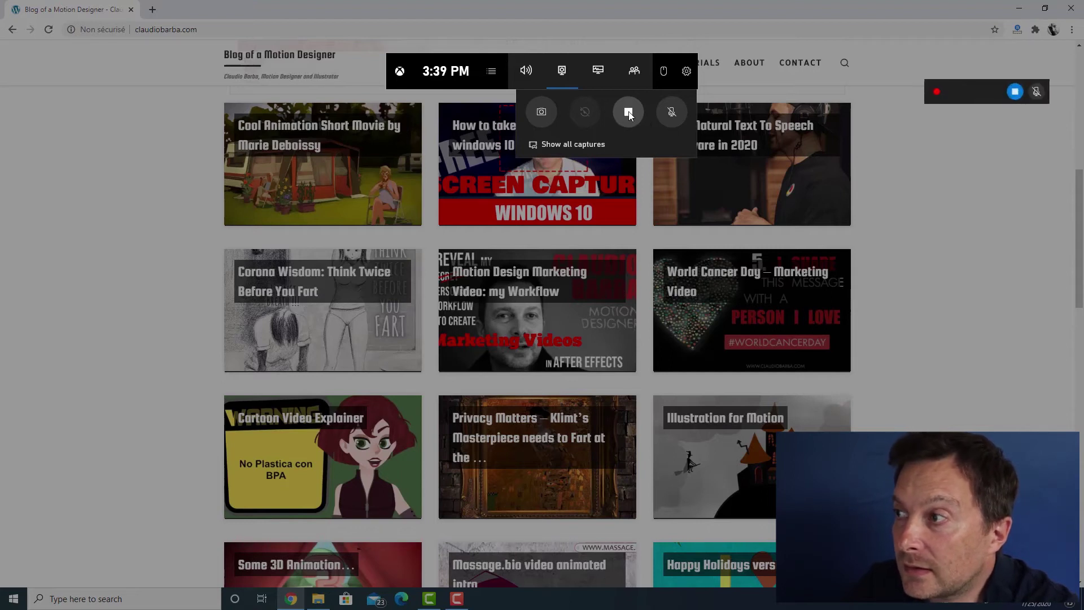
drag(984, 76, 958, 96)
click(964, 264)
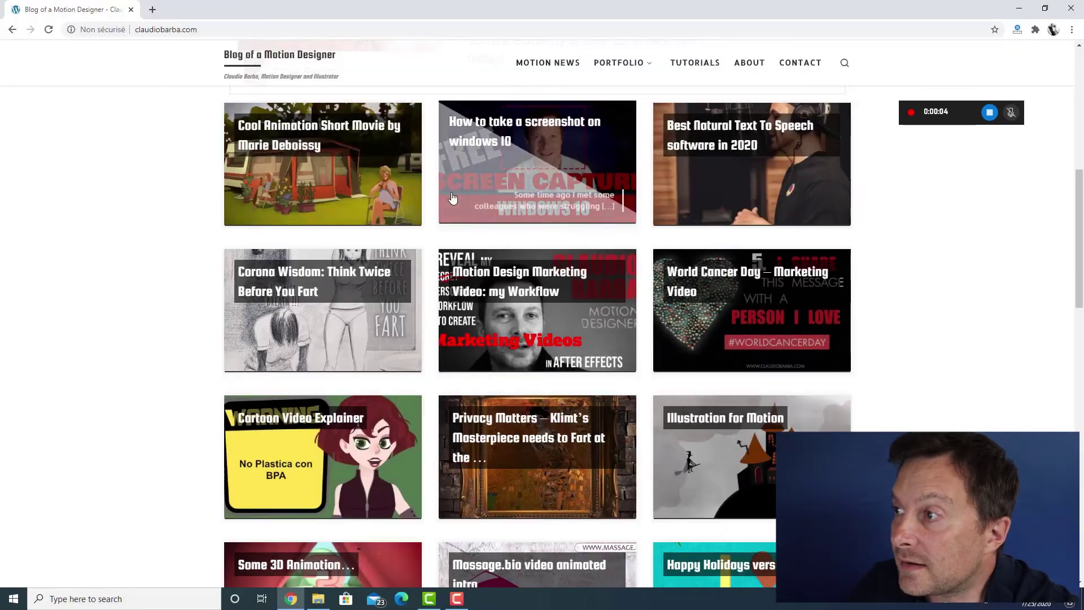
Record browsing the blog and opening the "How to take a screenshot on windows 10" article, ending with the recording stopped.
scroll(449, 192, down, 6)
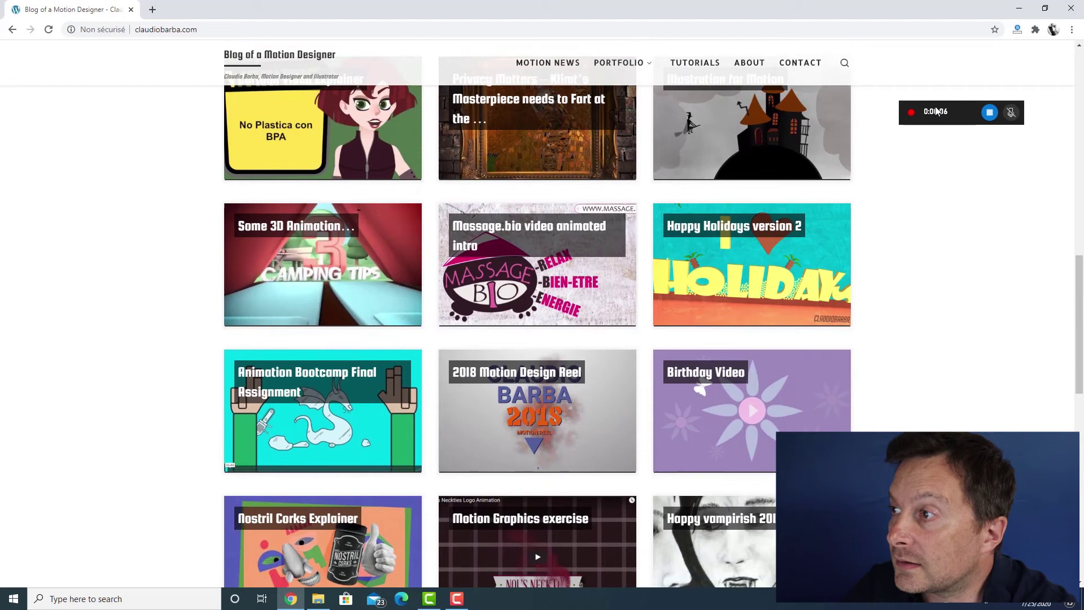
scroll(866, 262, down, 2)
scroll(867, 262, up, 8)
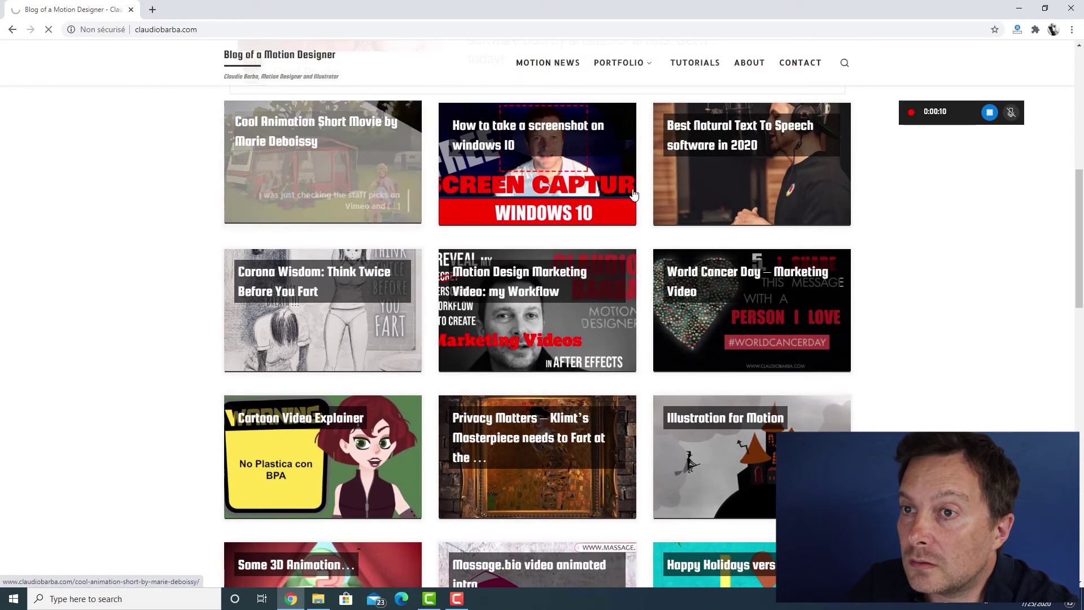
click(528, 135)
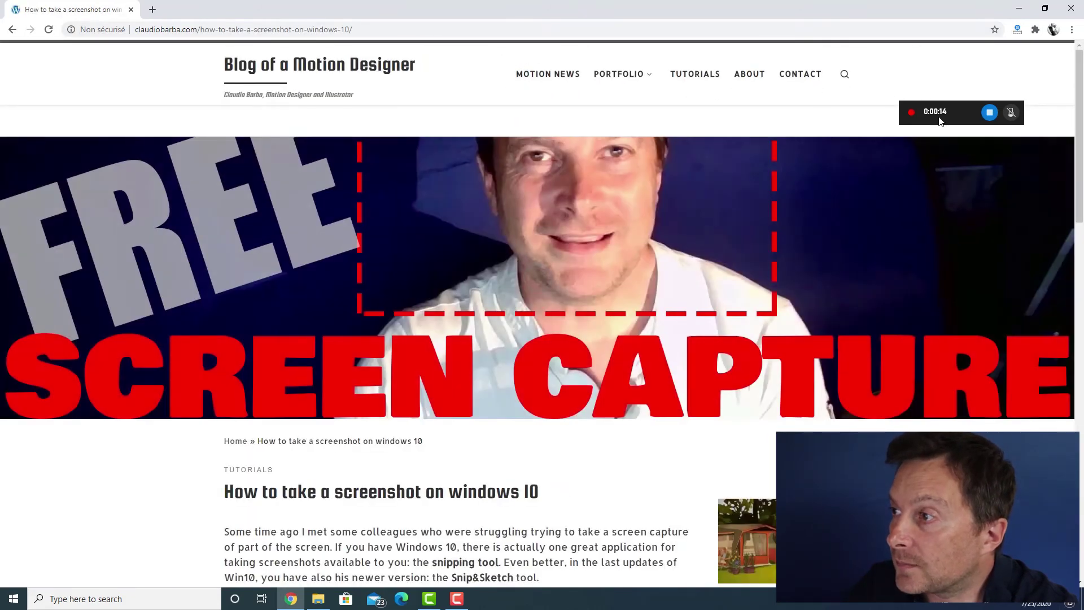
click(988, 112)
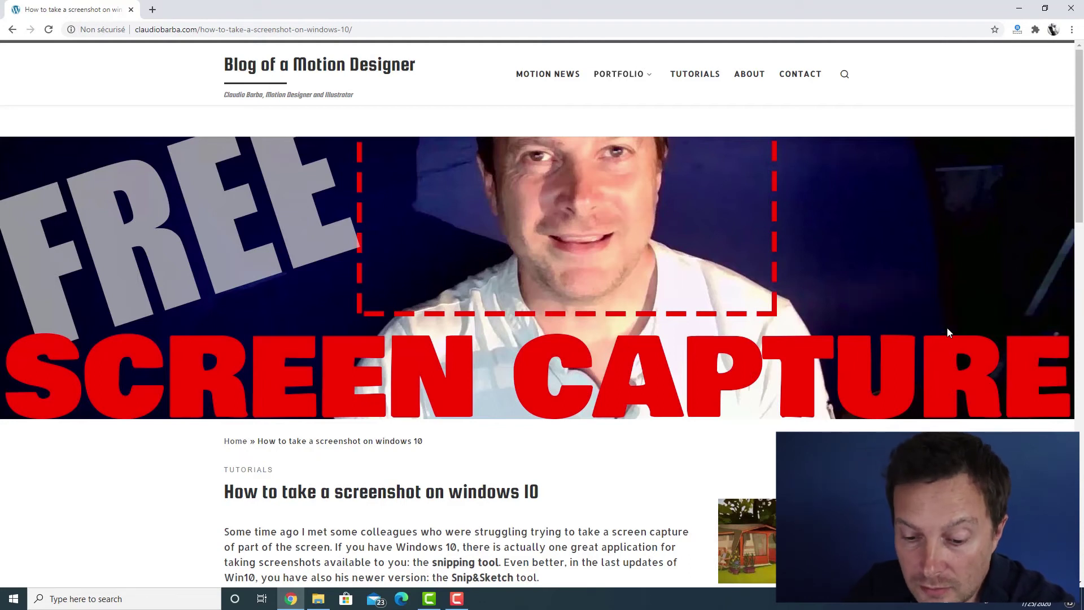
Reopen the Xbox Game Bar and show all captures in the Gallery, moving its window slightly.
key(super+g)
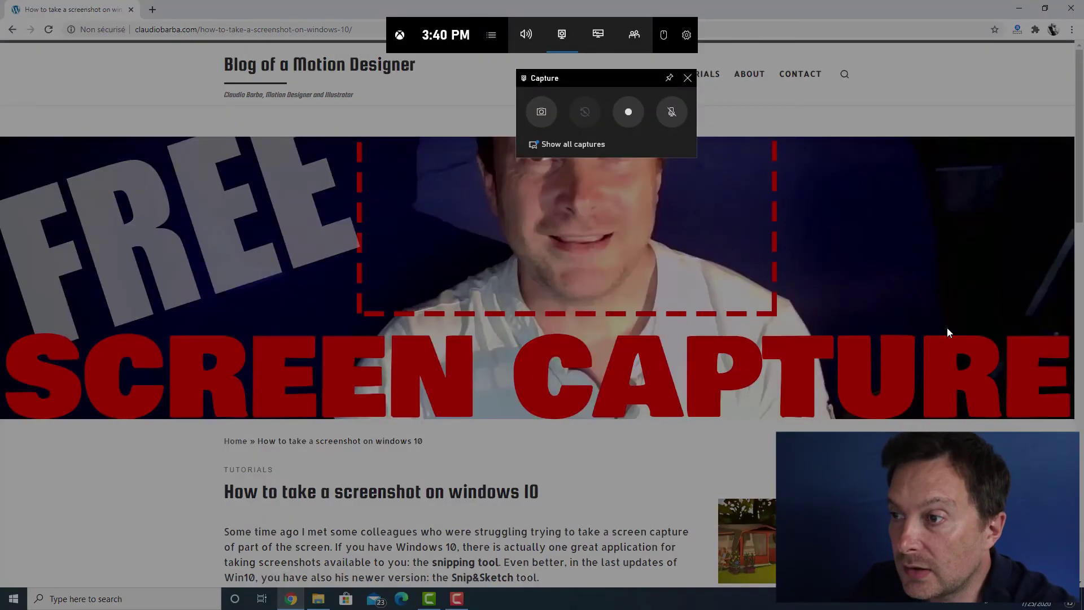
drag(569, 86, 550, 76)
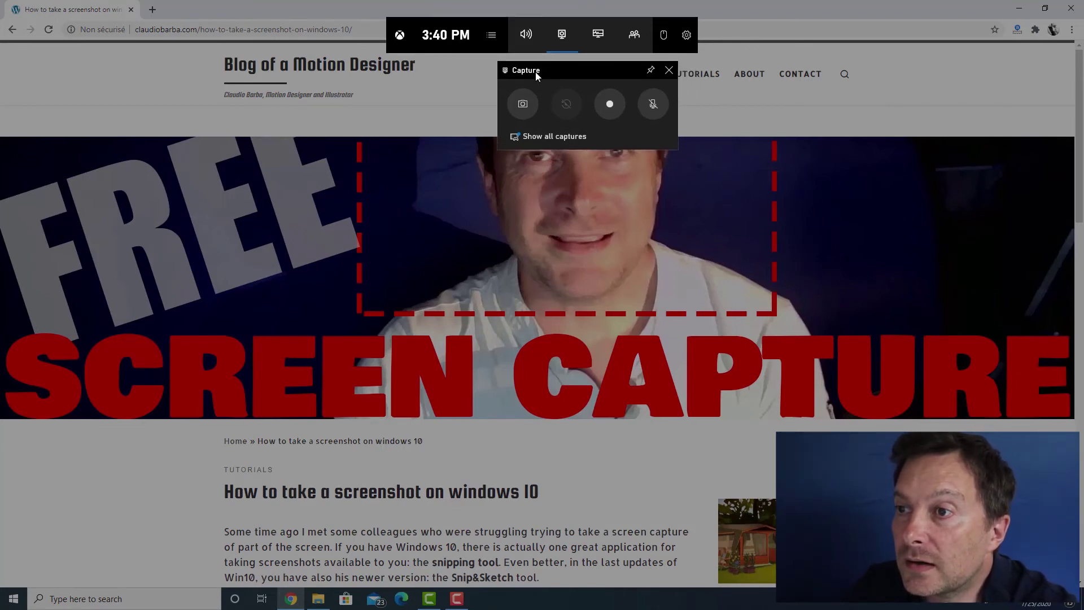
click(558, 138)
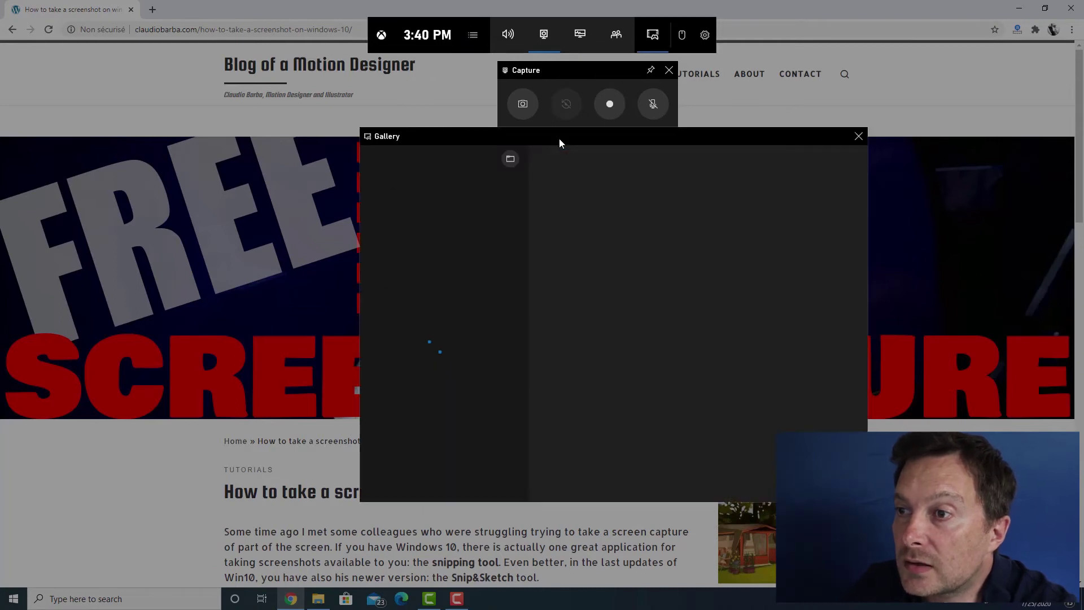
drag(559, 138, 540, 113)
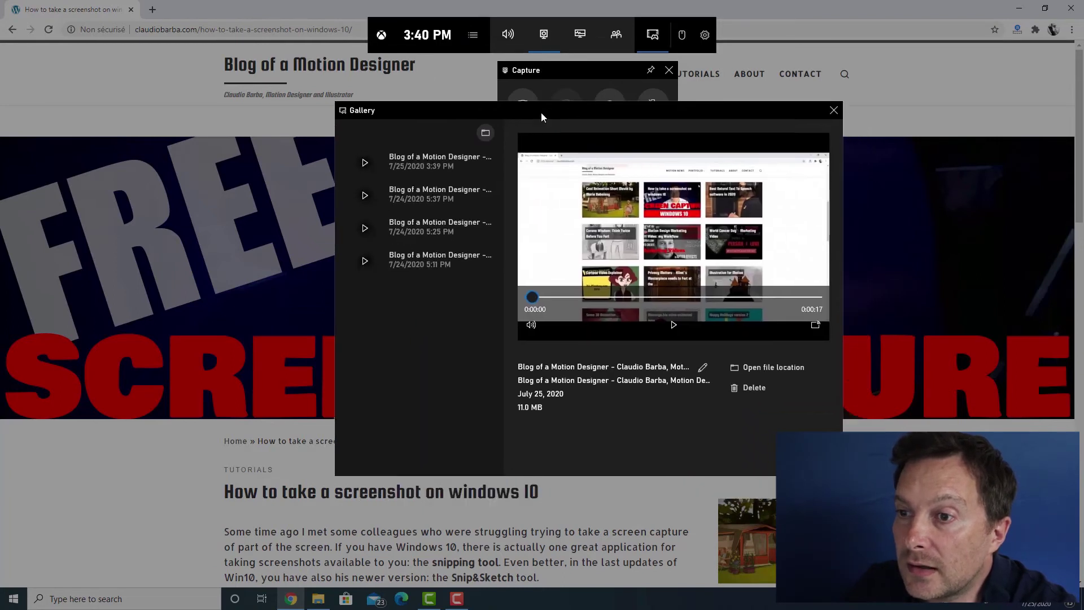
Play back the newest recording in the Gallery and pause it near the end.
click(675, 326)
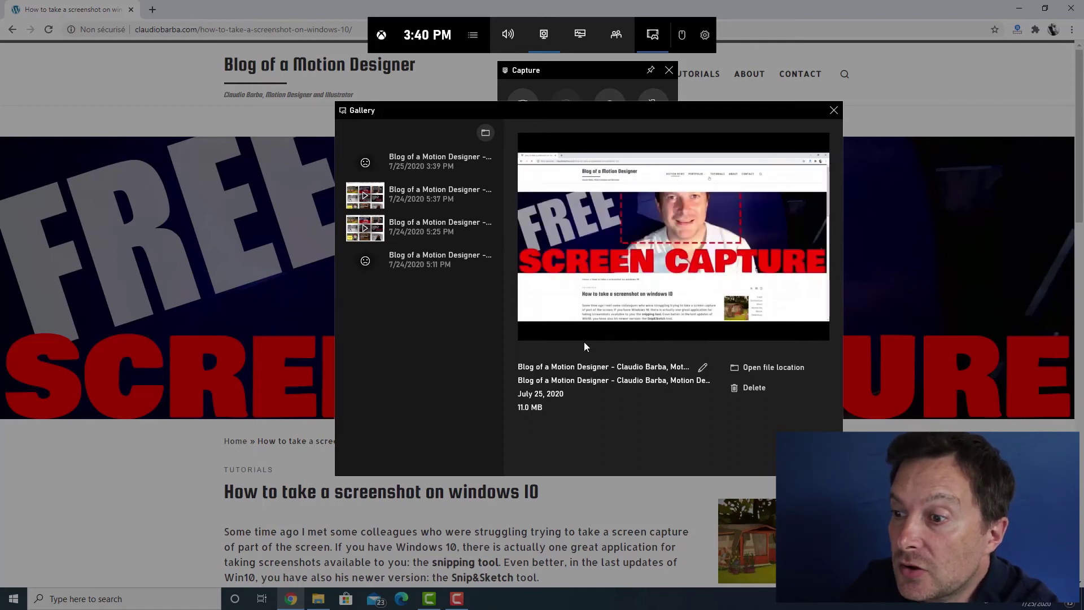
click(673, 326)
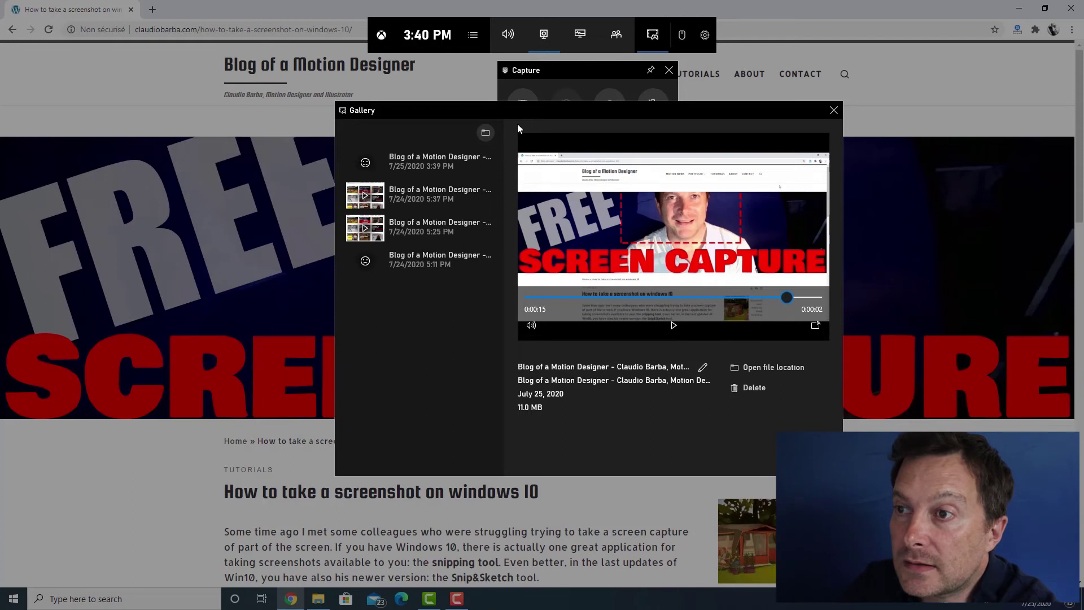
drag(577, 114, 513, 136)
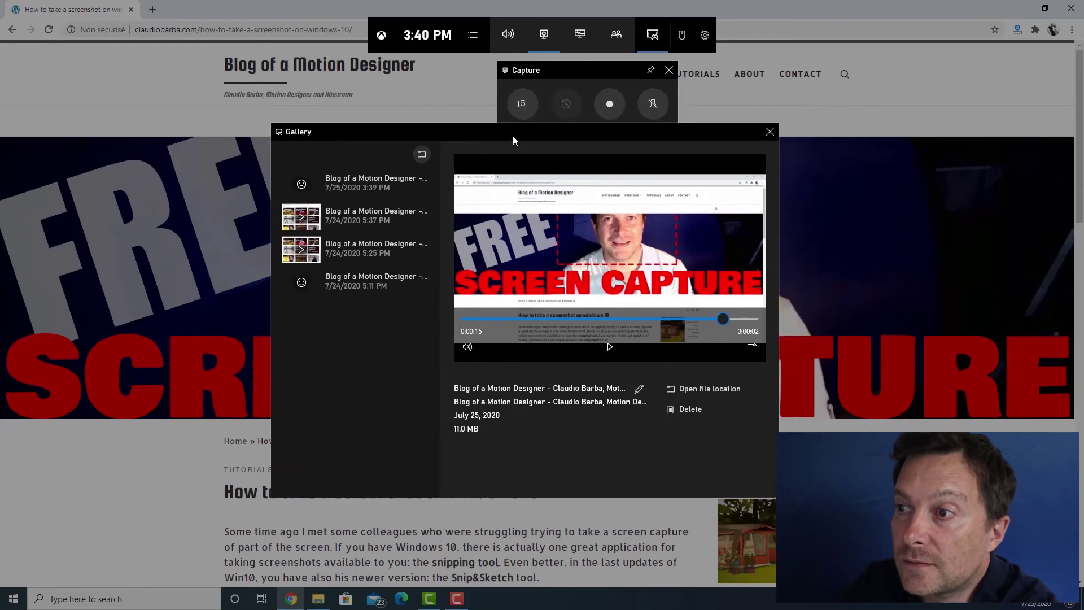
Dismiss the Gallery and the Game Bar overlay, and minimize the browser to the desktop.
click(770, 131)
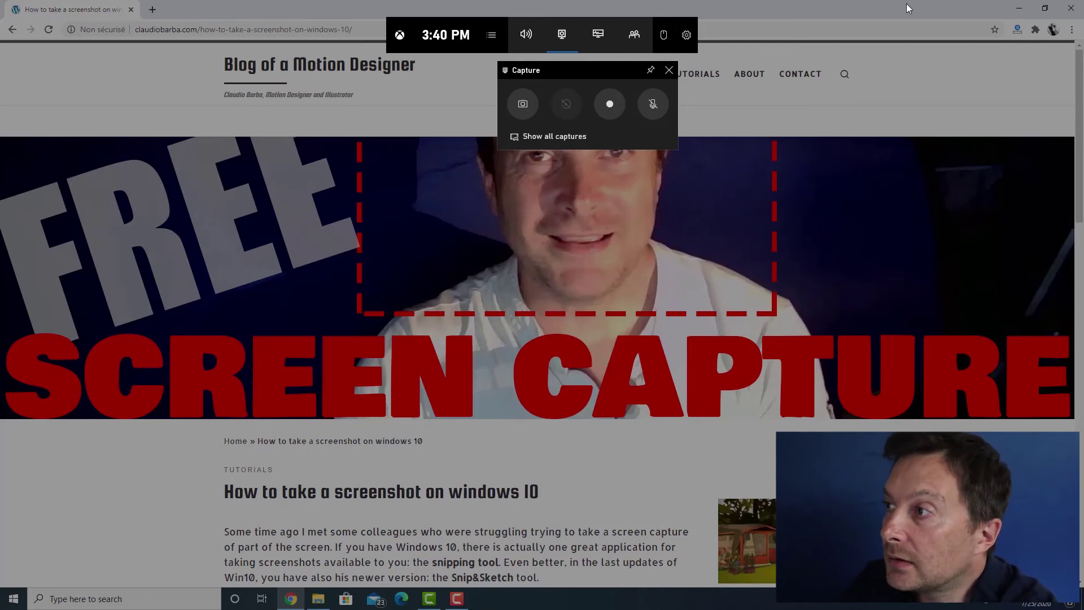
click(950, 6)
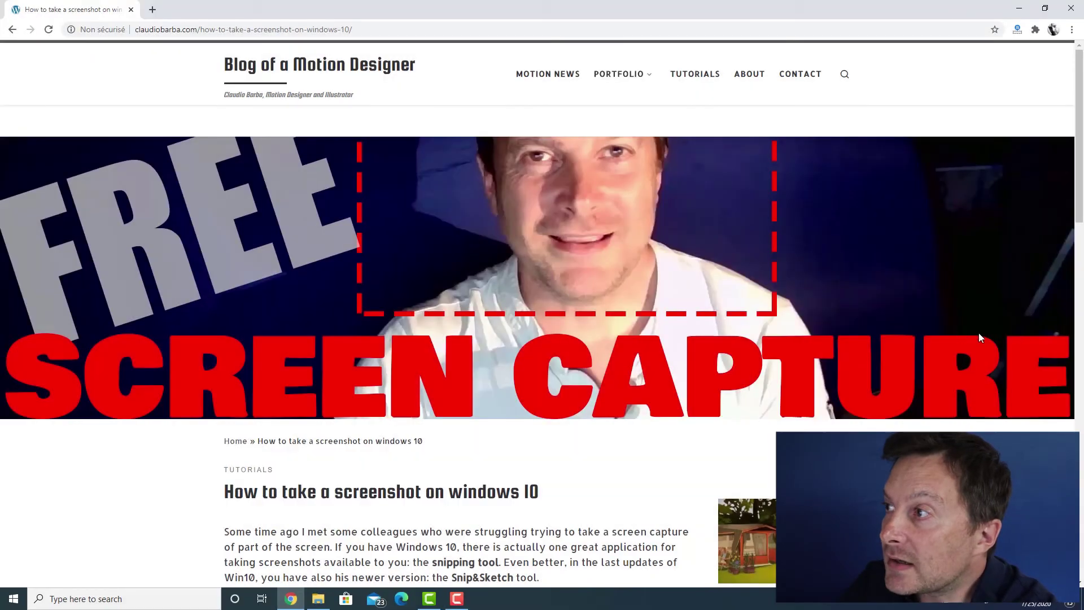
click(1019, 8)
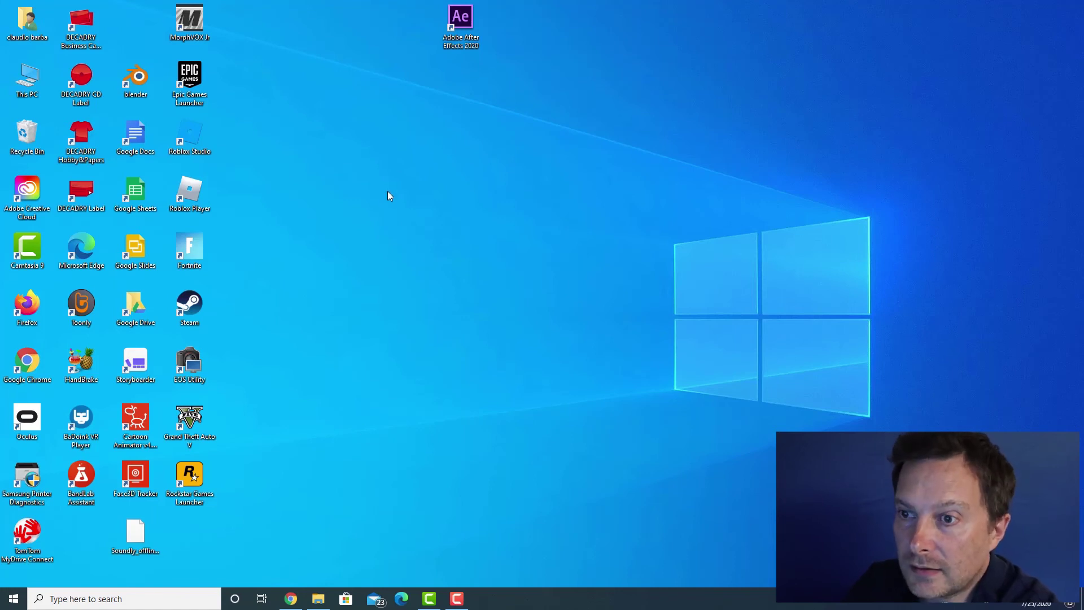
Restore the browser from the desktop as a smaller, non-maximized window, leaving part of the desktop uncovered beside it.
click(291, 599)
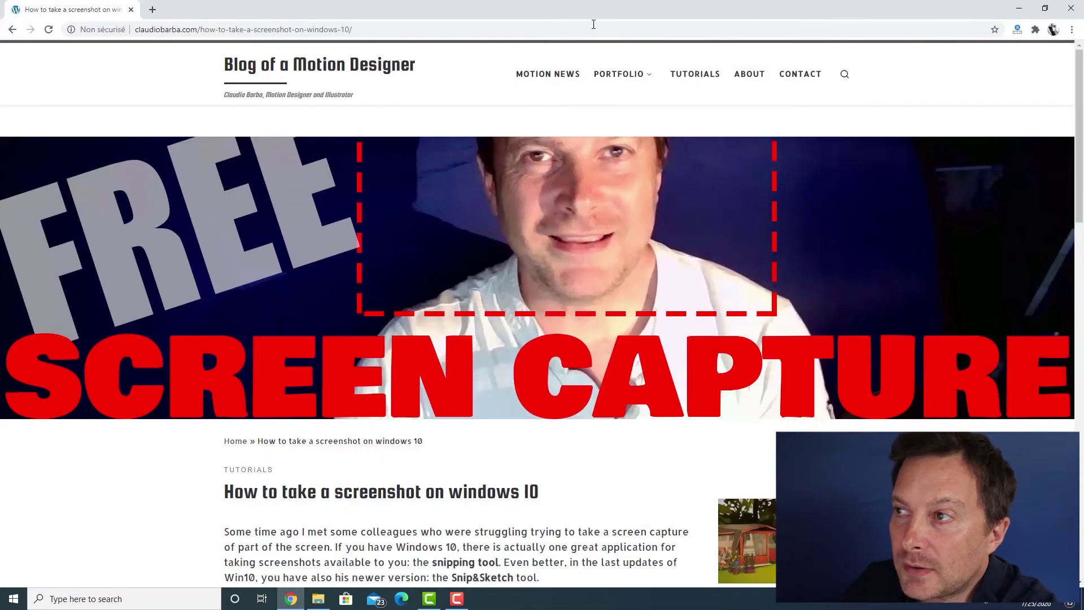
double_click(646, 12)
drag(661, 48, 455, 40)
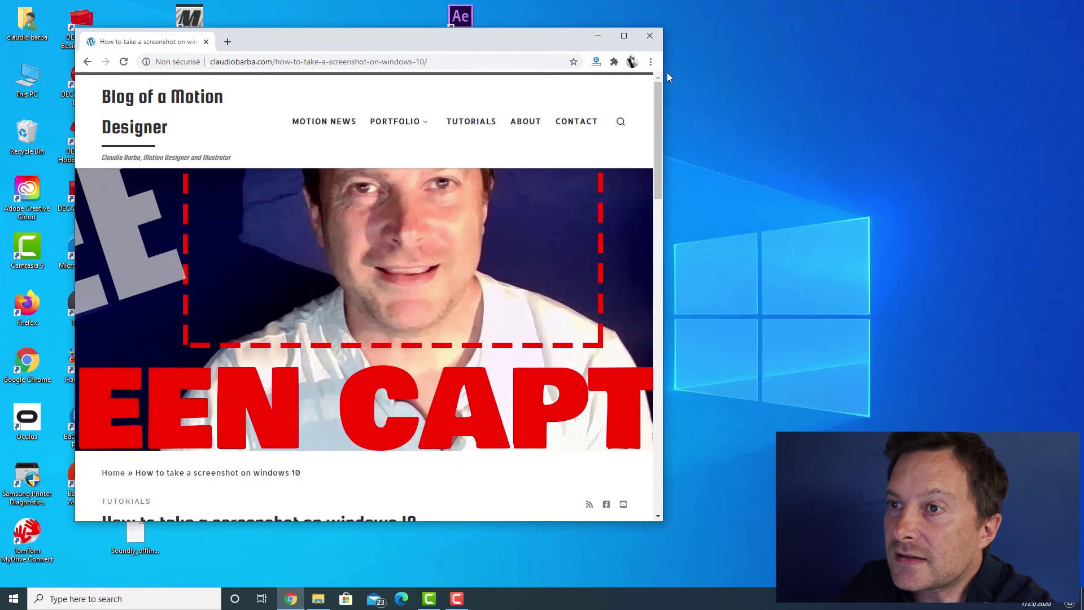
drag(524, 43, 516, 32)
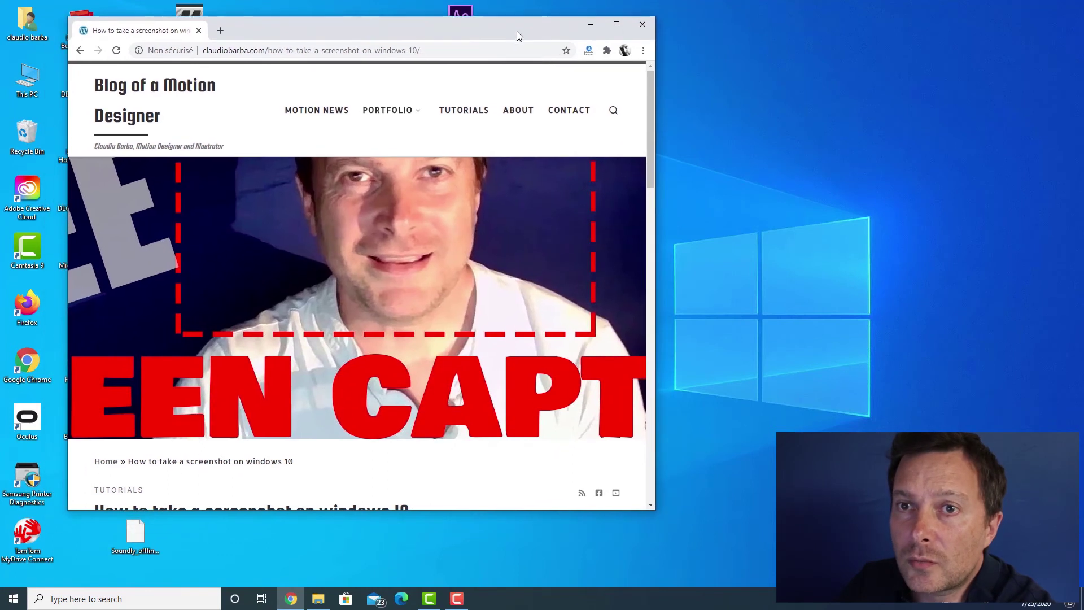
Try to start a Game Bar screen recording with the Windows desktop as the active target.
click(861, 131)
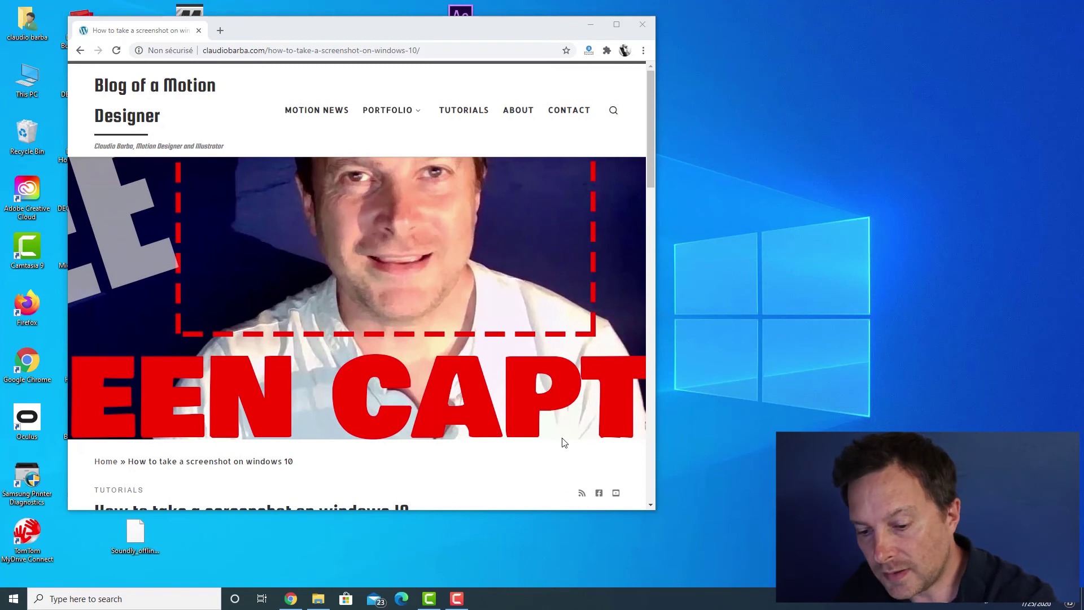
key(super+g)
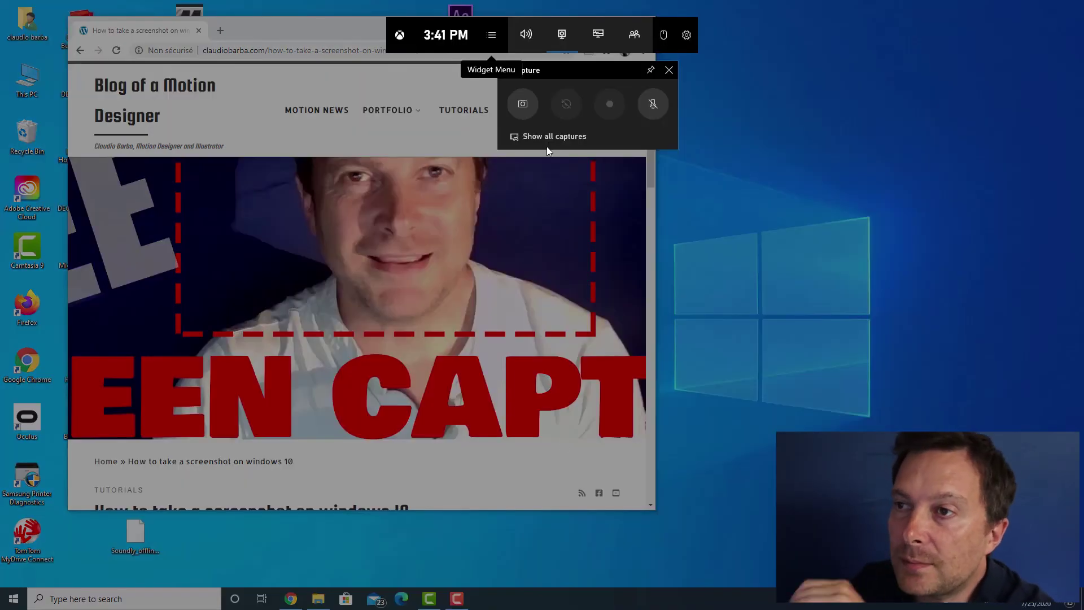
click(610, 96)
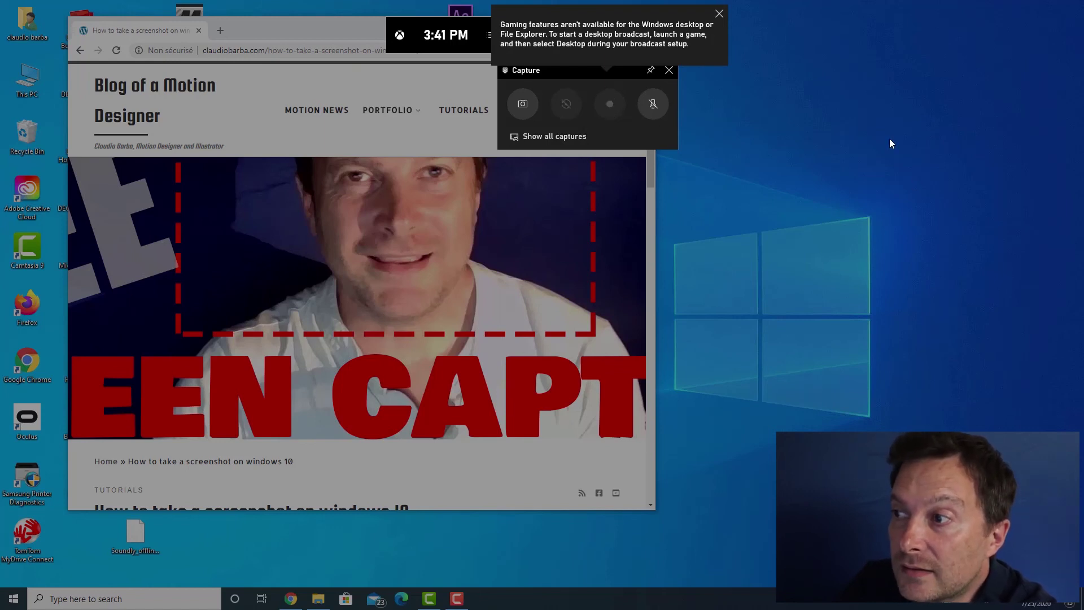
Dismiss the overlay, make the browser window active by moving it slightly, and reopen the Xbox Game Bar over it.
click(310, 25)
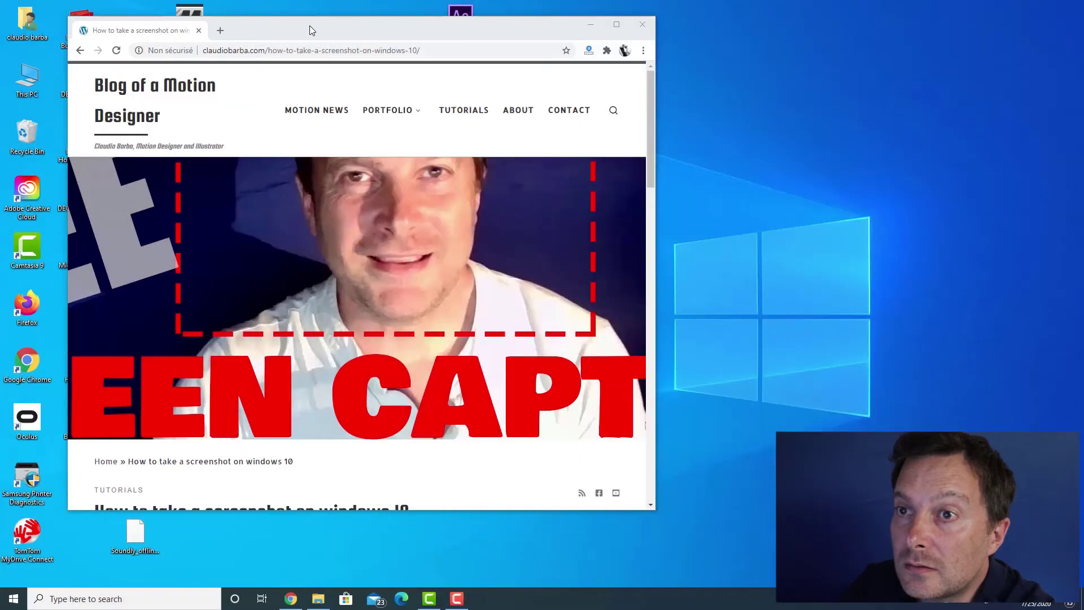
drag(310, 25, 312, 33)
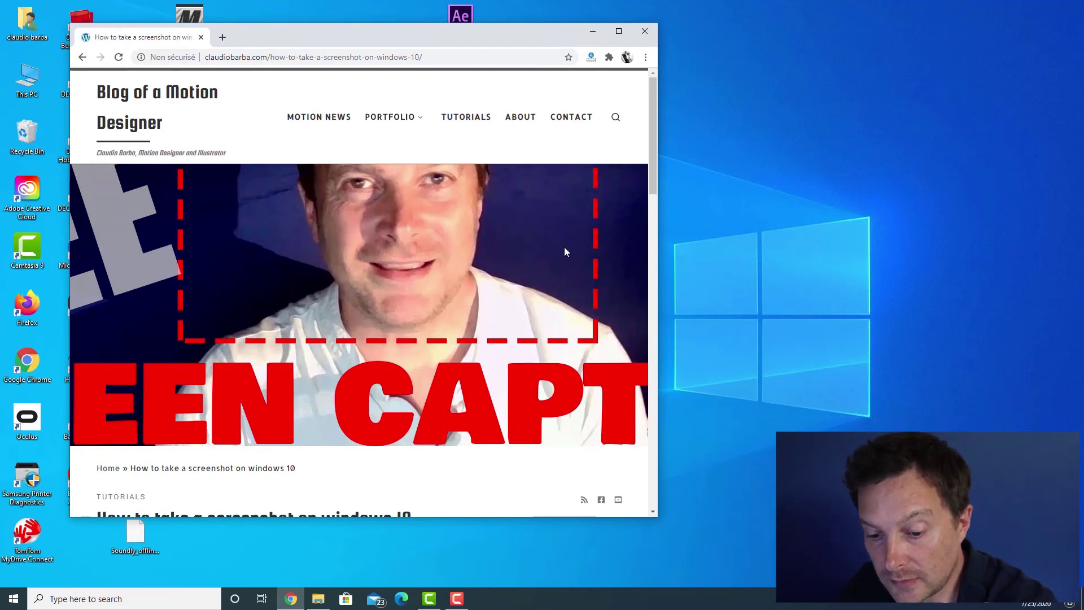
key(super+g)
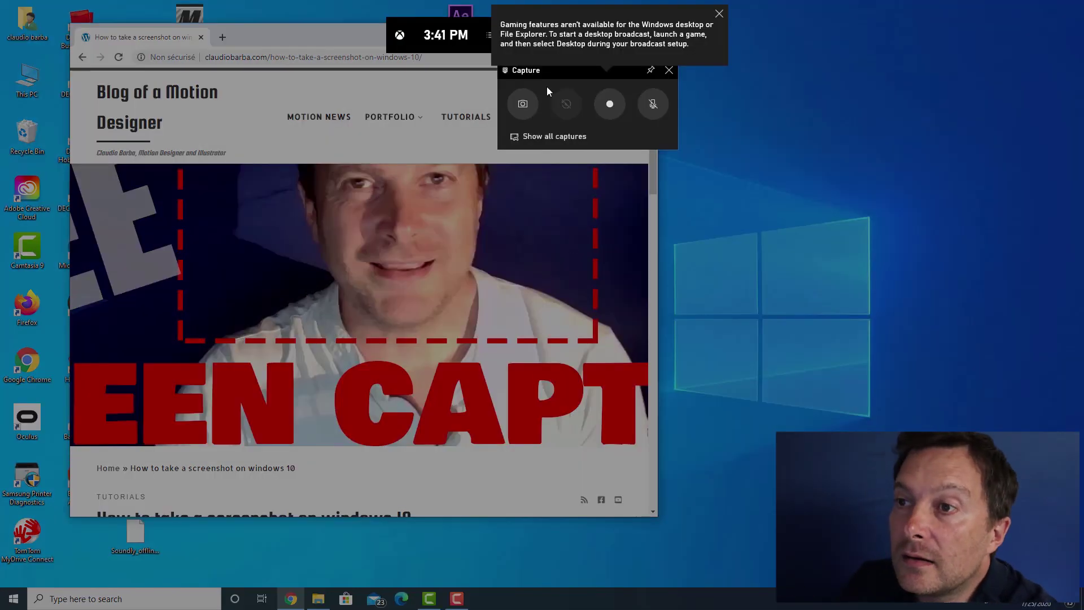